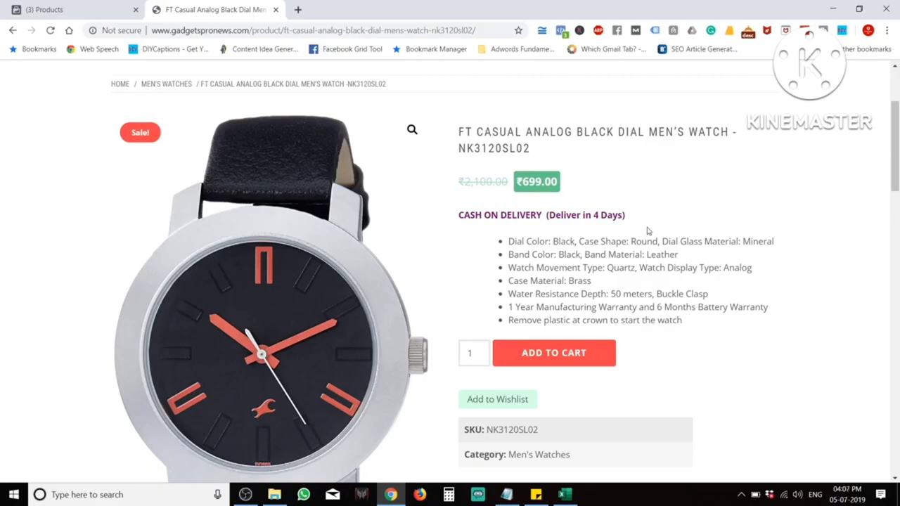
Step: Switch to the Facebook Catalogs page in the browser and go from the product catalog to Ads Manager
{"action": "left_click", "coordinate": [12, 4]}
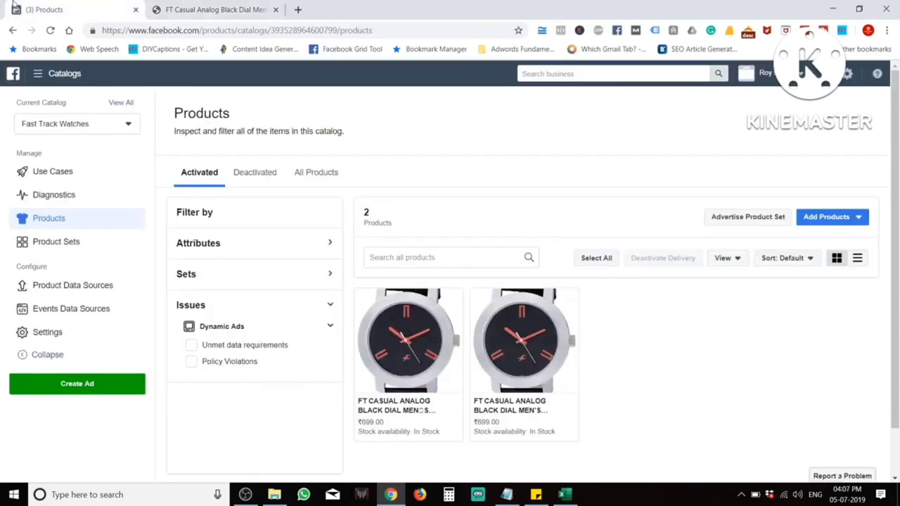
{"action": "left_click", "coordinate": [64, 76]}
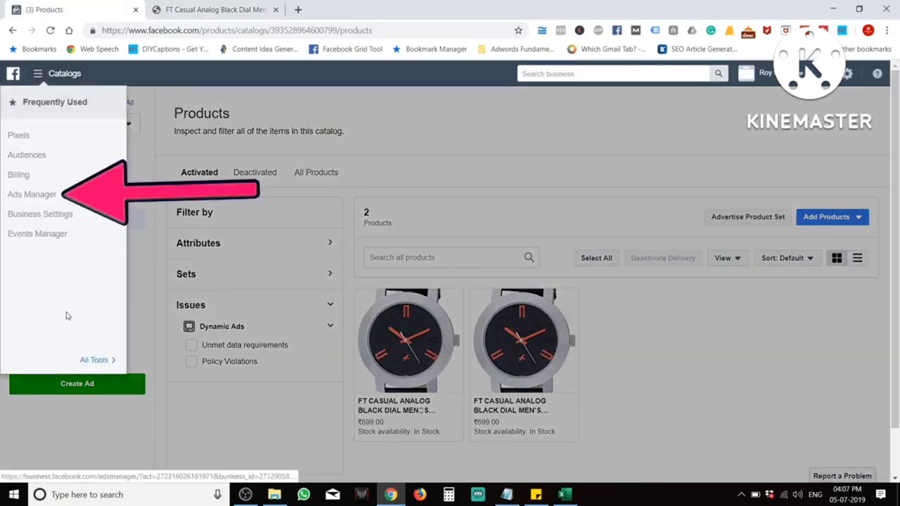
{"action": "left_click", "coordinate": [39, 194]}
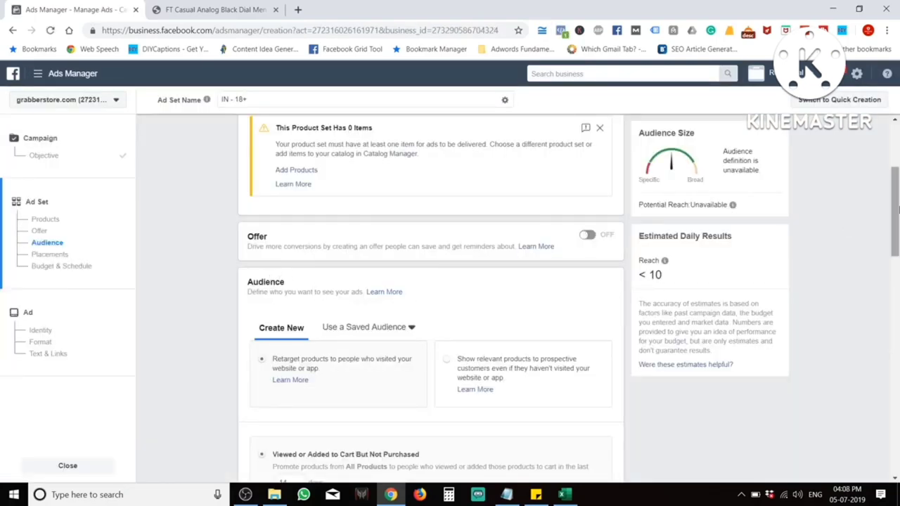
Step: Target prospective customers who haven't visited the website or app, and add the Engaged Shoppers behavior to the audience's detailed targeting
{"action": "scroll", "coordinate": [897, 208], "scroll_direction": "down", "scroll_amount": 1}
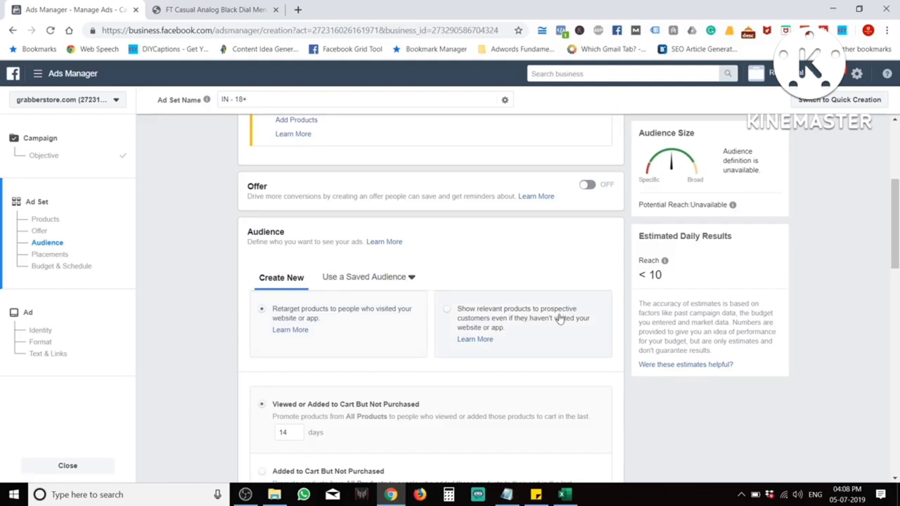
{"action": "left_click", "coordinate": [466, 313]}
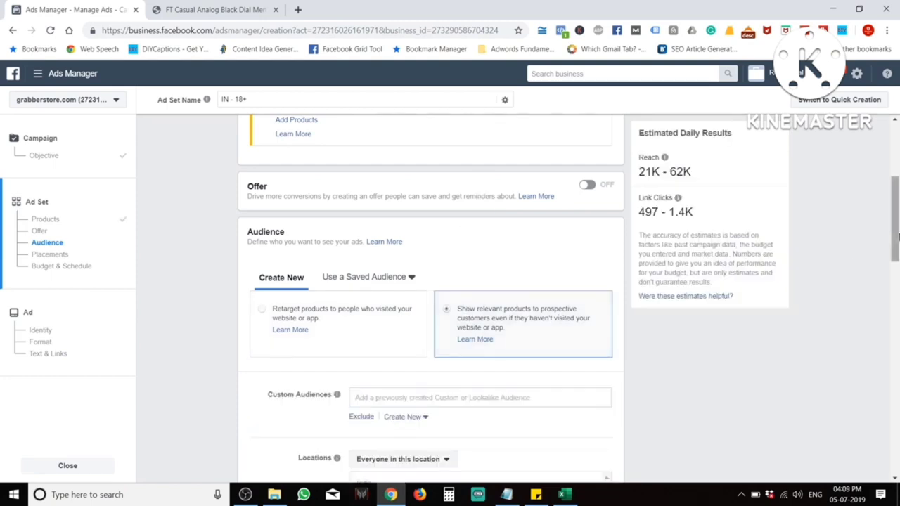
{"action": "scroll", "coordinate": [897, 245], "scroll_direction": "down", "scroll_amount": 1}
{"action": "scroll", "coordinate": [896, 239], "scroll_direction": "down", "scroll_amount": 3}
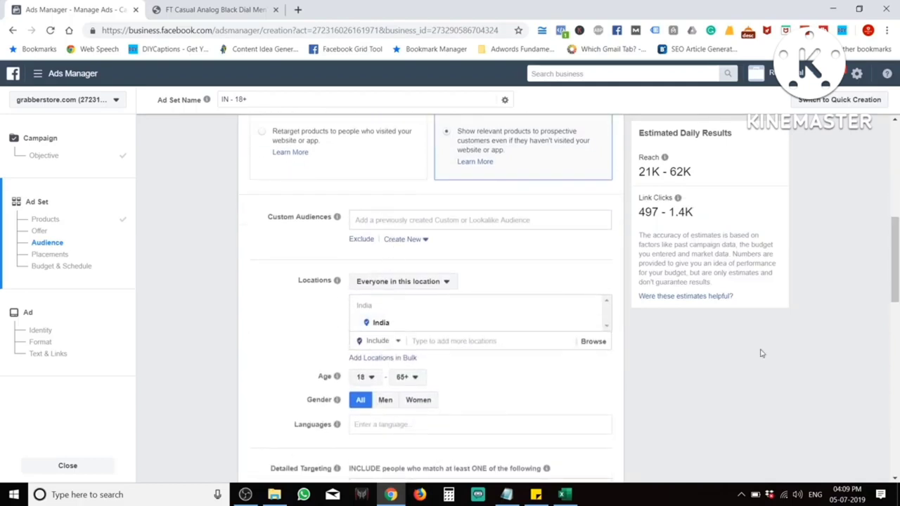
{"action": "scroll", "coordinate": [730, 312], "scroll_direction": "down", "scroll_amount": 2}
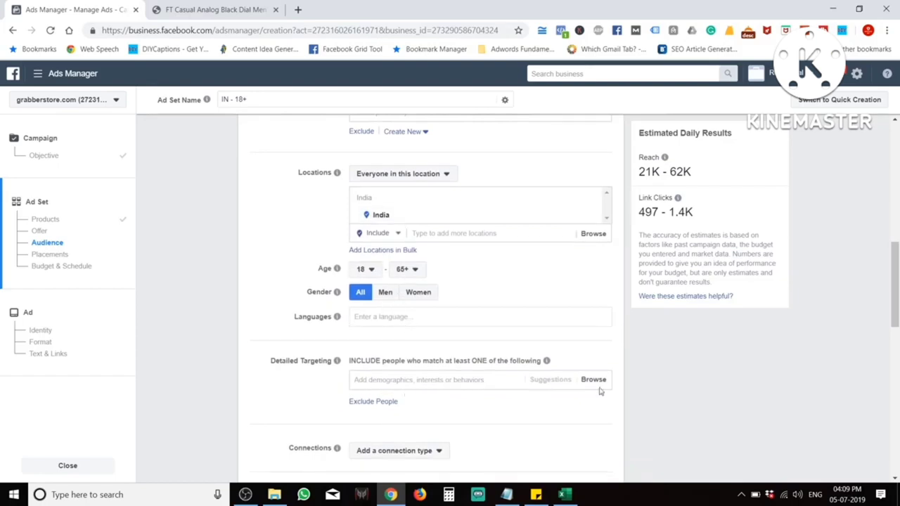
{"action": "scroll", "coordinate": [896, 309], "scroll_direction": "down", "scroll_amount": 1}
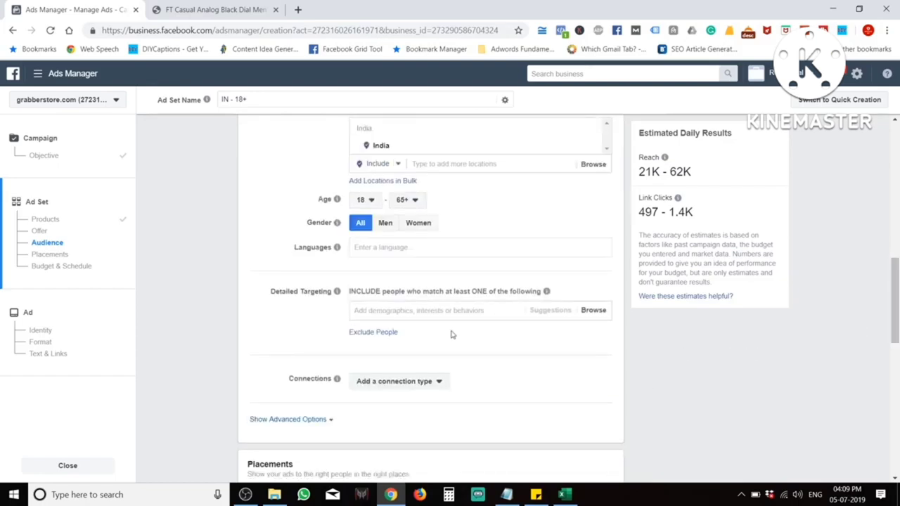
{"action": "left_click", "coordinate": [483, 311]}
{"action": "type", "text": "engage"}
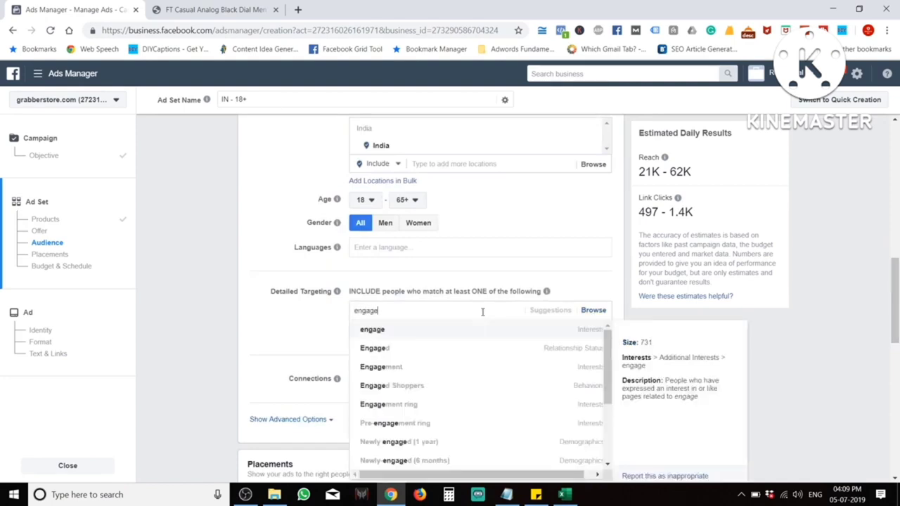
{"action": "left_click", "coordinate": [478, 386]}
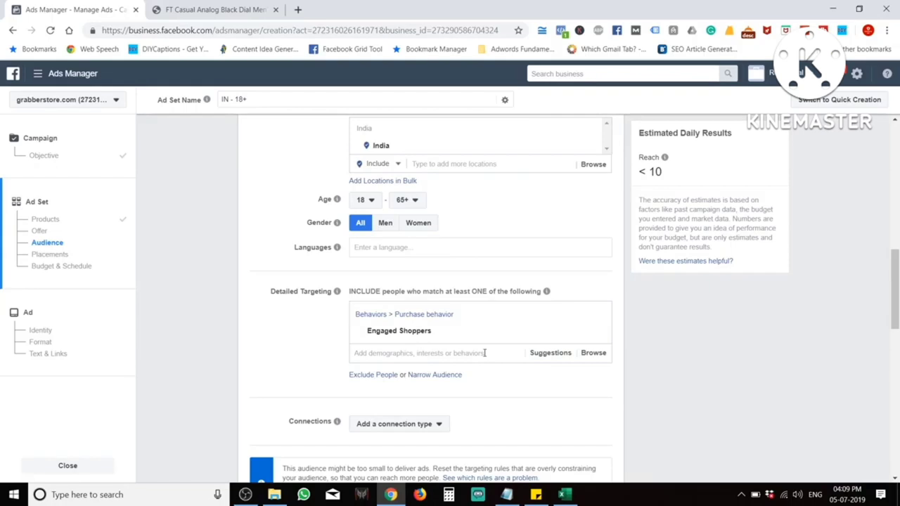
Step: Set the ad delivery optimization to Conversion Events and keep Purchase as the event type
{"action": "scroll", "coordinate": [823, 287], "scroll_direction": "up", "scroll_amount": 1}
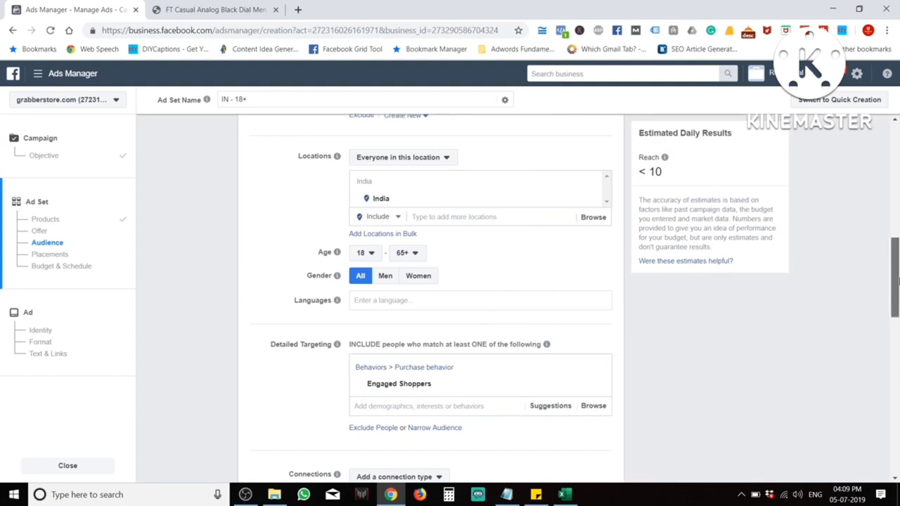
{"action": "left_click_drag", "start_coordinate": [896, 280], "coordinate": [813, 373]}
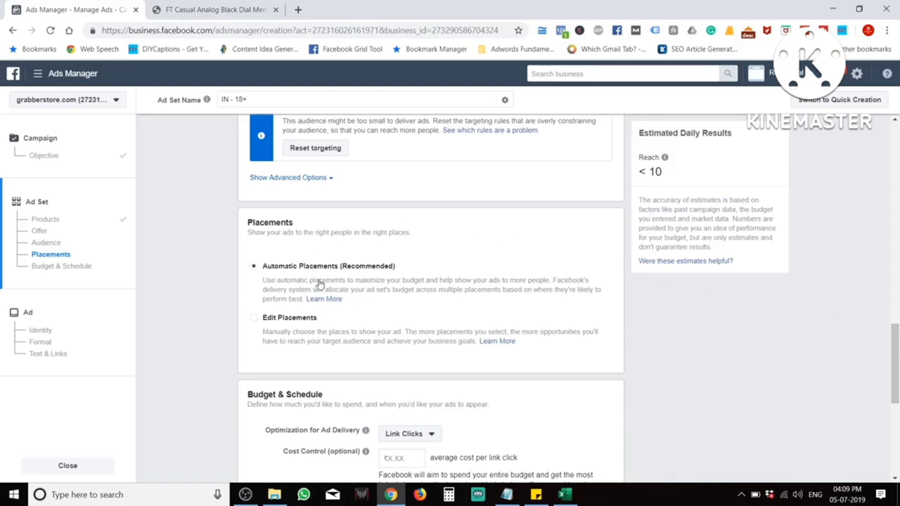
{"action": "scroll", "coordinate": [319, 283], "scroll_direction": "down", "scroll_amount": 2}
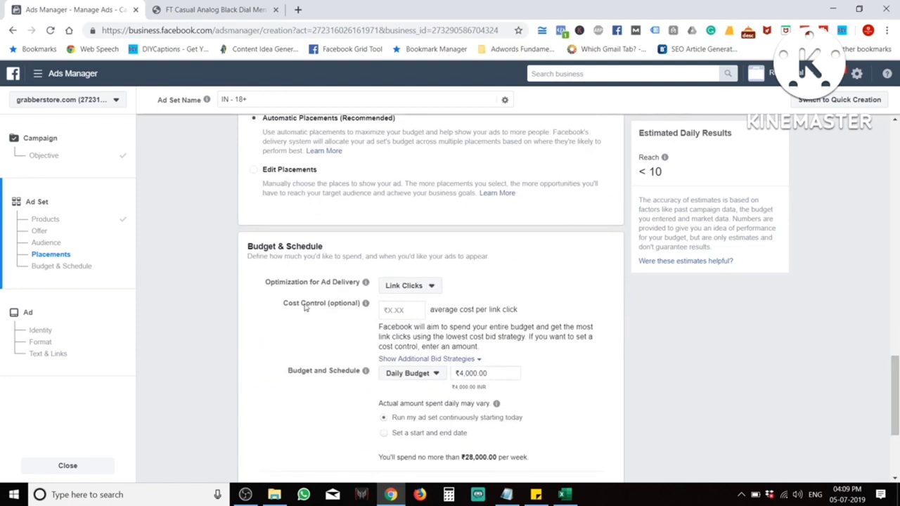
{"action": "left_click", "coordinate": [416, 285]}
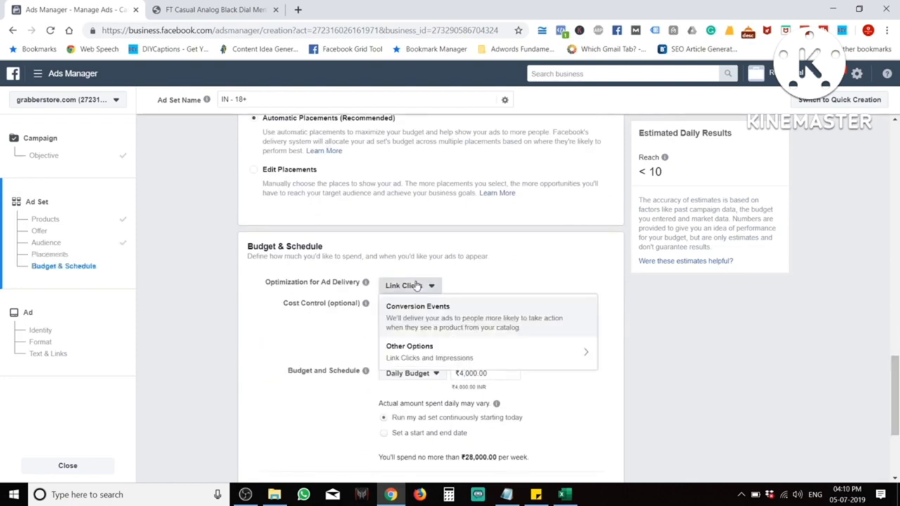
{"action": "mouse_move", "coordinate": [470, 350]}
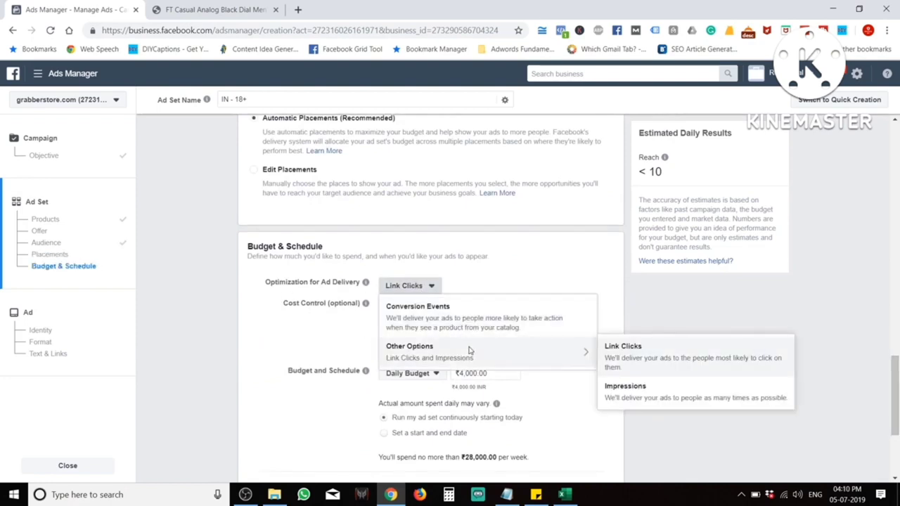
{"action": "left_click", "coordinate": [461, 325]}
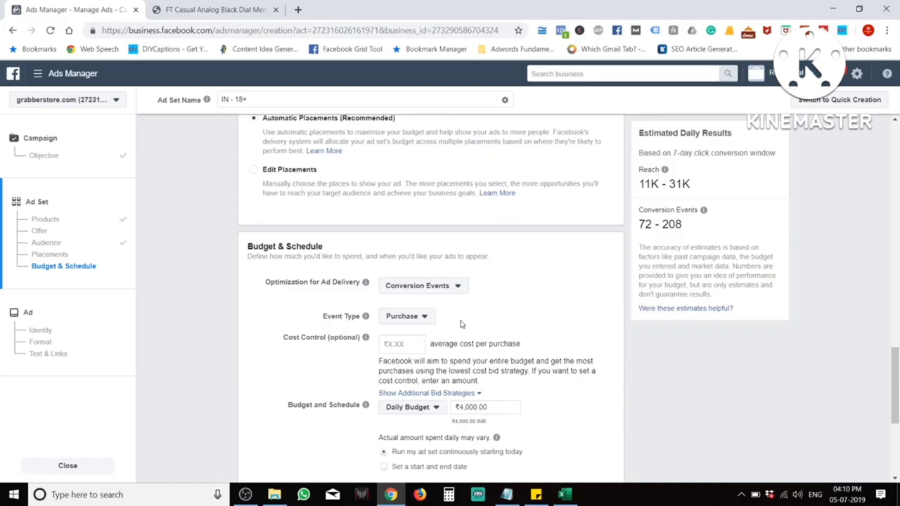
{"action": "left_click", "coordinate": [413, 317]}
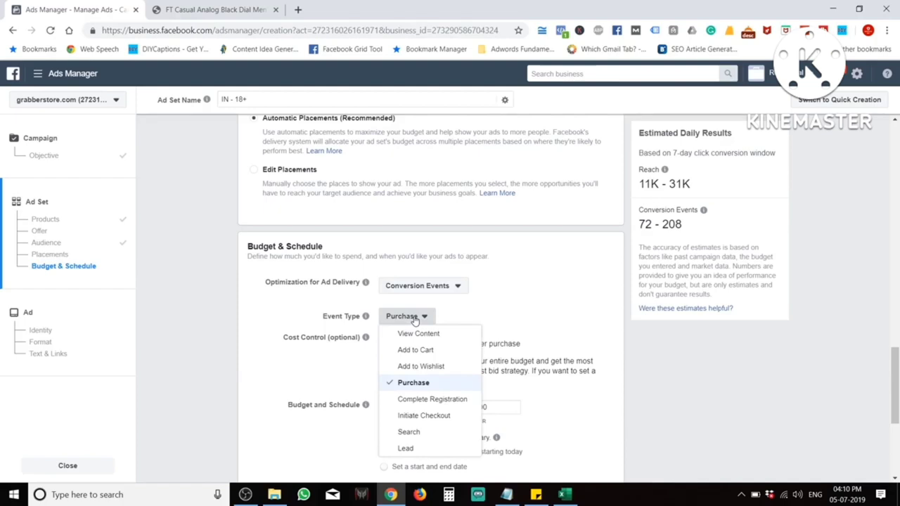
{"action": "left_click", "coordinate": [415, 318]}
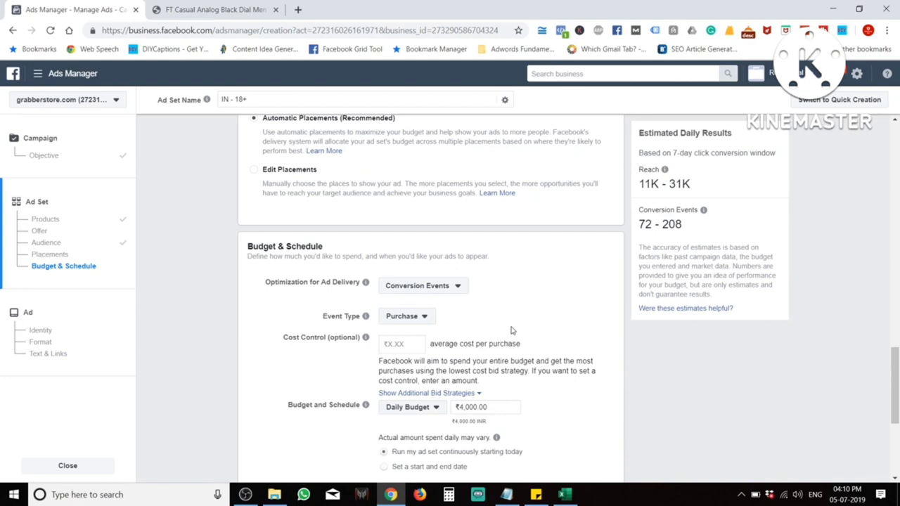
Step: Review the daily budget and conversion window, and continue from the ad set to the ad setup
{"action": "left_click_drag", "start_coordinate": [492, 408], "coordinate": [445, 413]}
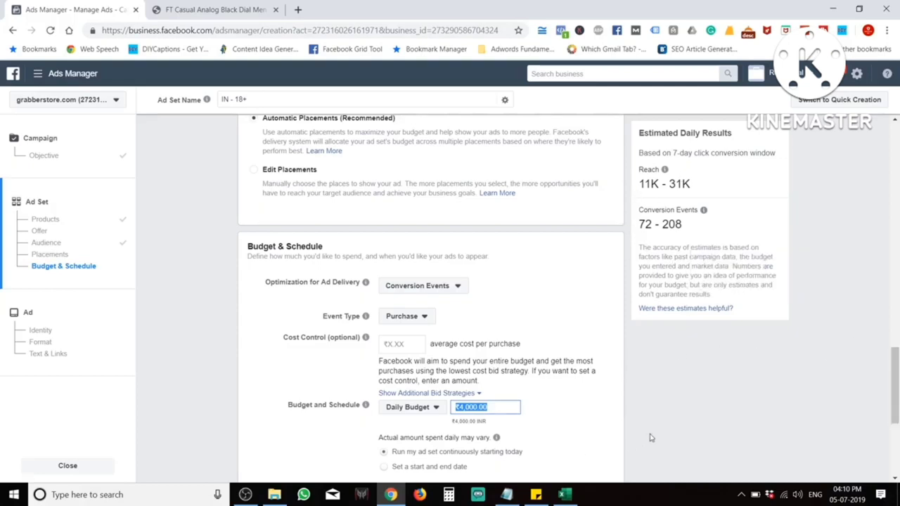
{"action": "left_click_drag", "start_coordinate": [895, 374], "coordinate": [896, 417]}
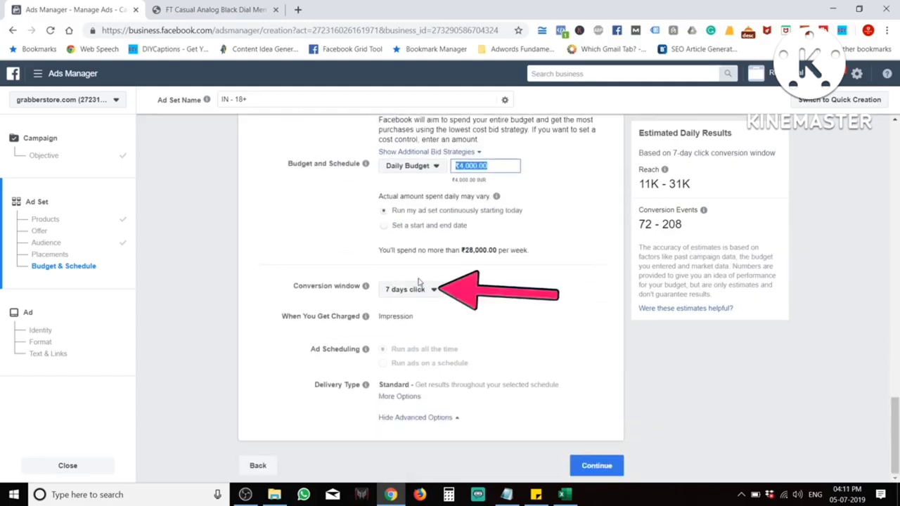
{"action": "left_click", "coordinate": [597, 465]}
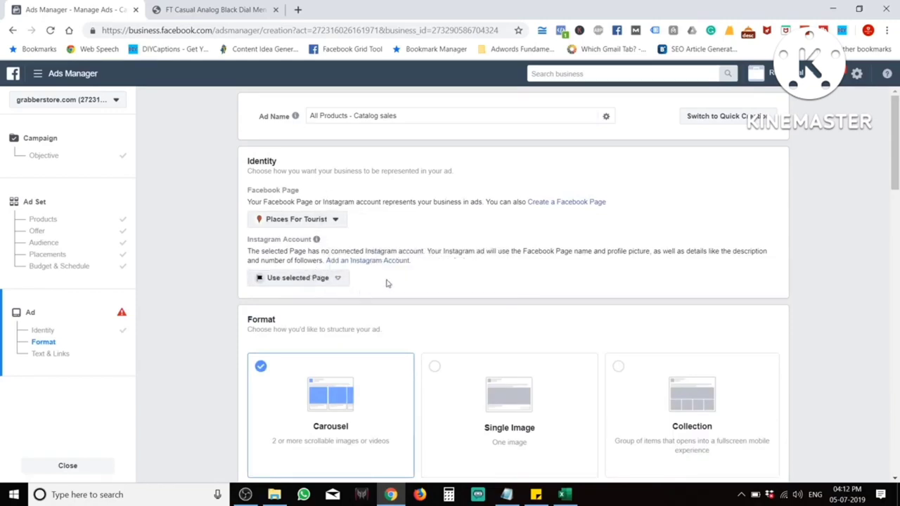
Step: Enter "You can buy product from our flat 50% SALE" as the text of the multiple-products carousel ad
{"action": "scroll", "coordinate": [369, 285], "scroll_direction": "down", "scroll_amount": 2}
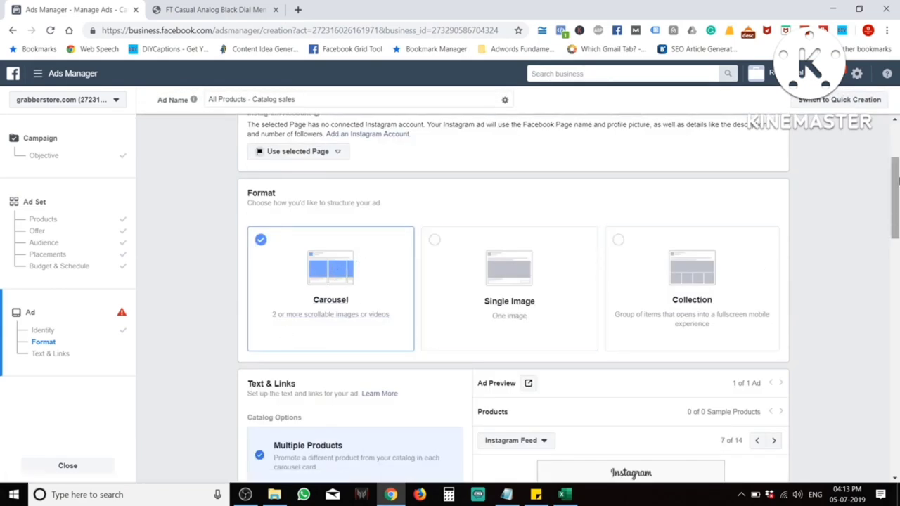
{"action": "scroll", "coordinate": [897, 180], "scroll_direction": "down", "scroll_amount": 3}
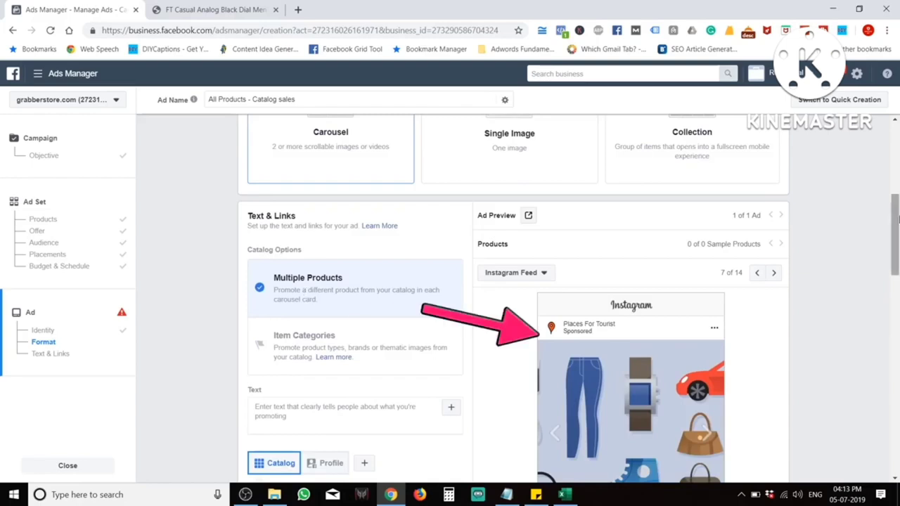
{"action": "scroll", "coordinate": [590, 299], "scroll_direction": "down", "scroll_amount": 2}
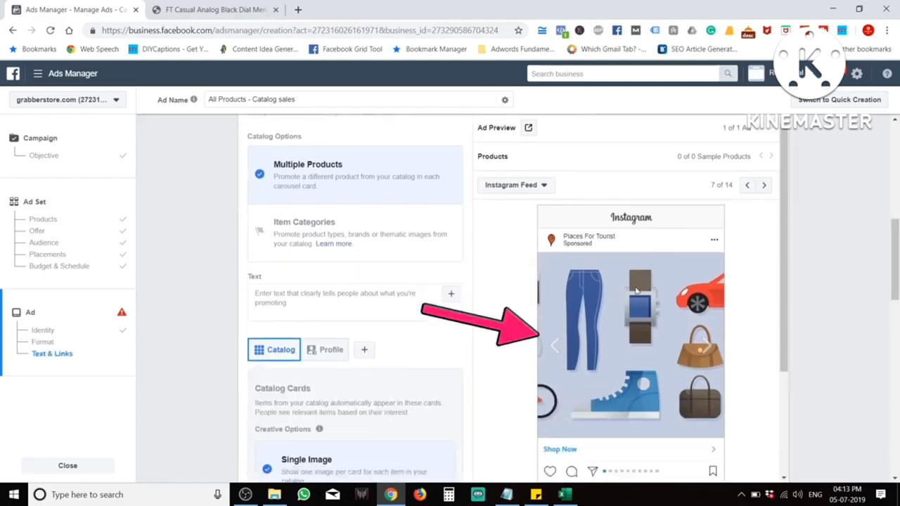
{"action": "left_click", "coordinate": [324, 307]}
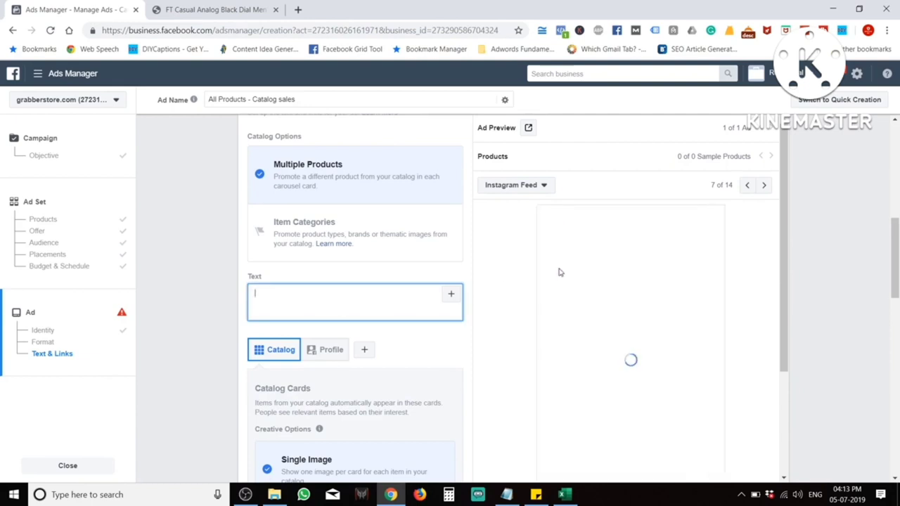
{"action": "type", "text": "You can buy product"}
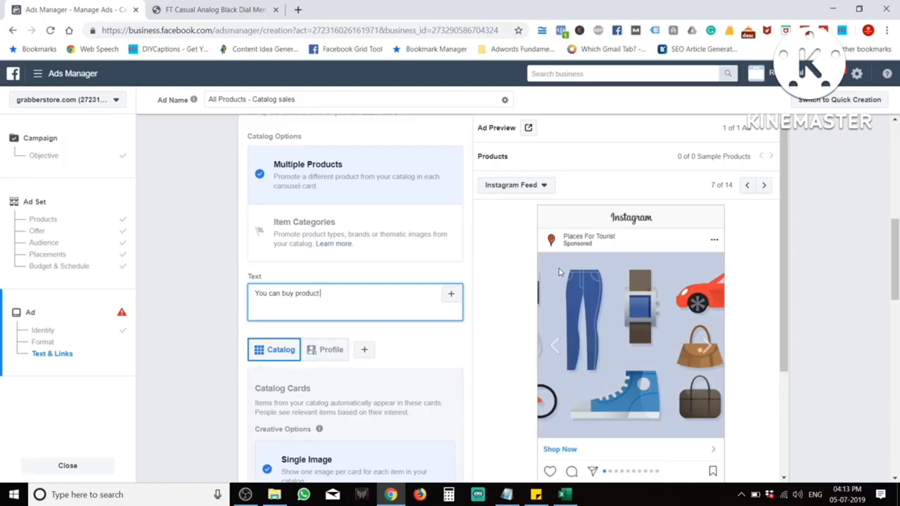
{"action": "type", "text": " from our SALE"}
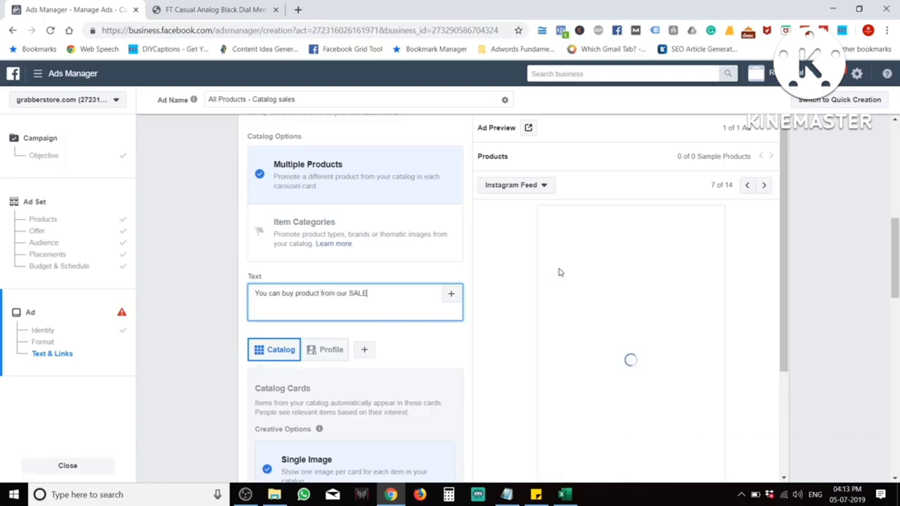
{"action": "type", "text": " flat 50%"}
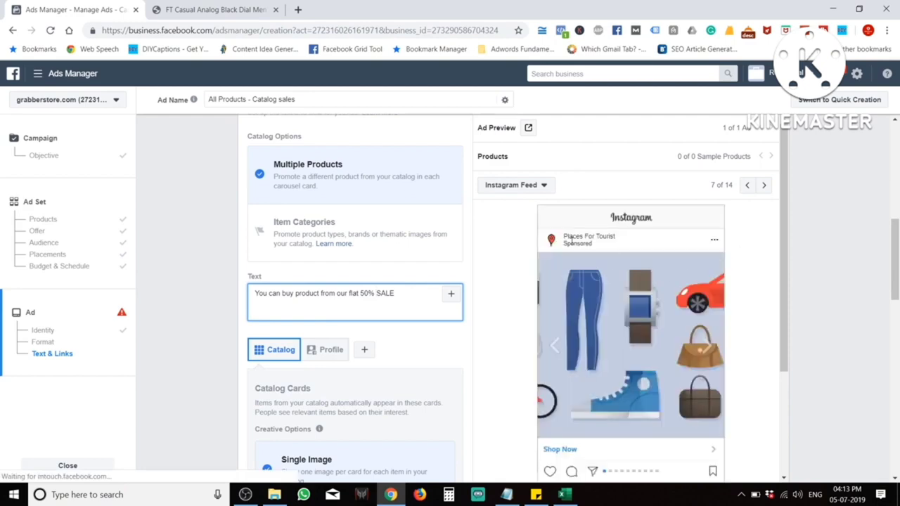
Step: Check how the ad text and product cards look in the Desktop Marketplace preview
{"action": "left_click", "coordinate": [747, 187]}
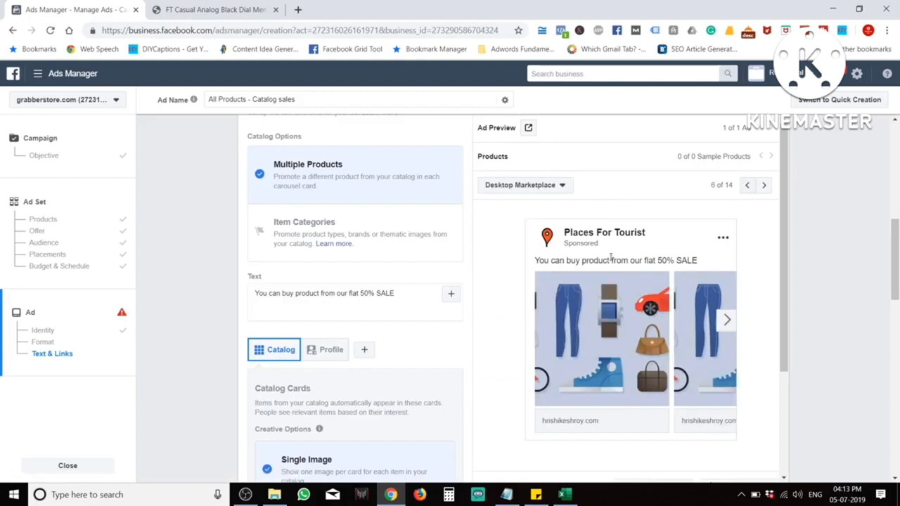
{"action": "left_click_drag", "start_coordinate": [700, 262], "coordinate": [536, 260]}
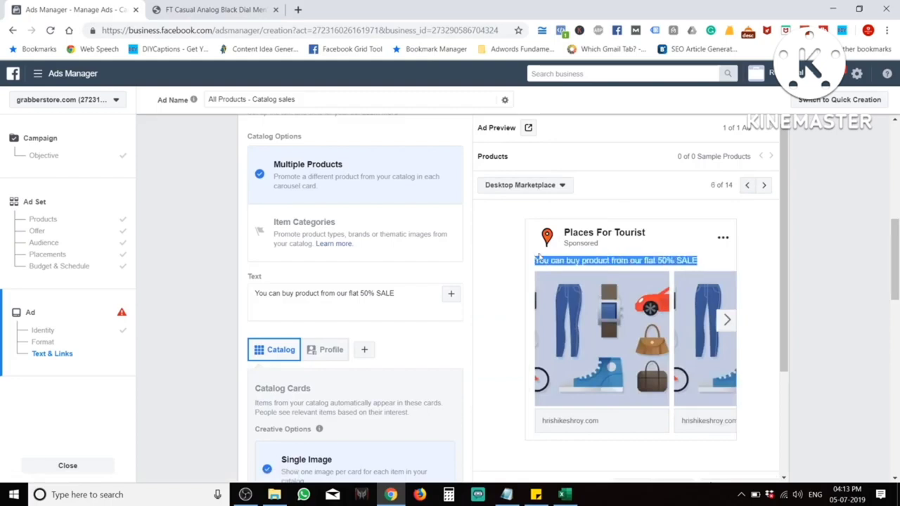
{"action": "left_click_drag", "start_coordinate": [781, 236], "coordinate": [779, 256]}
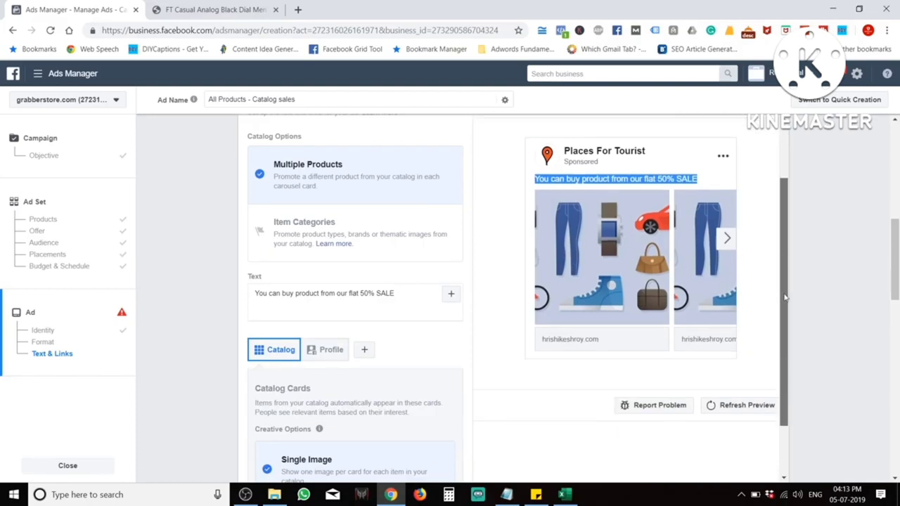
{"action": "scroll", "coordinate": [587, 299], "scroll_direction": "down", "scroll_amount": 2}
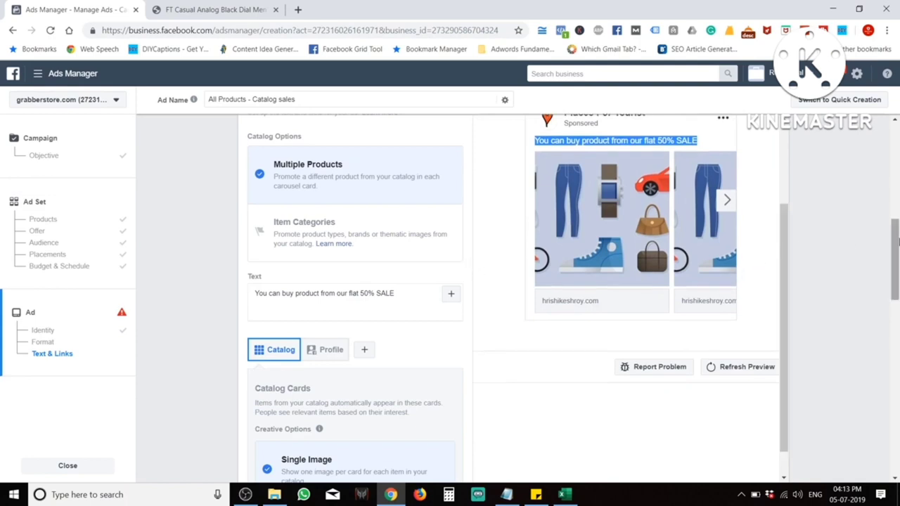
Step: Set the headline of the single-image catalog cards to the product Name catalog field
{"action": "left_click_drag", "start_coordinate": [896, 243], "coordinate": [896, 316]}
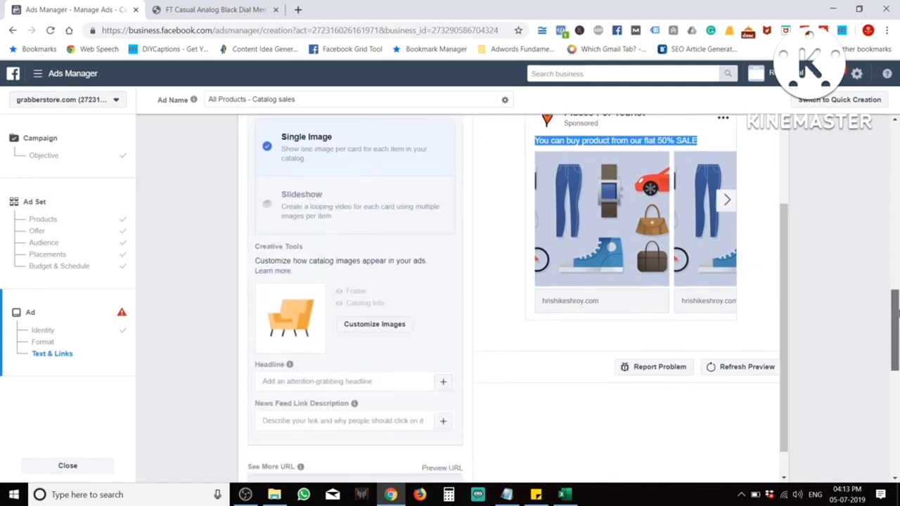
{"action": "left_click", "coordinate": [345, 374]}
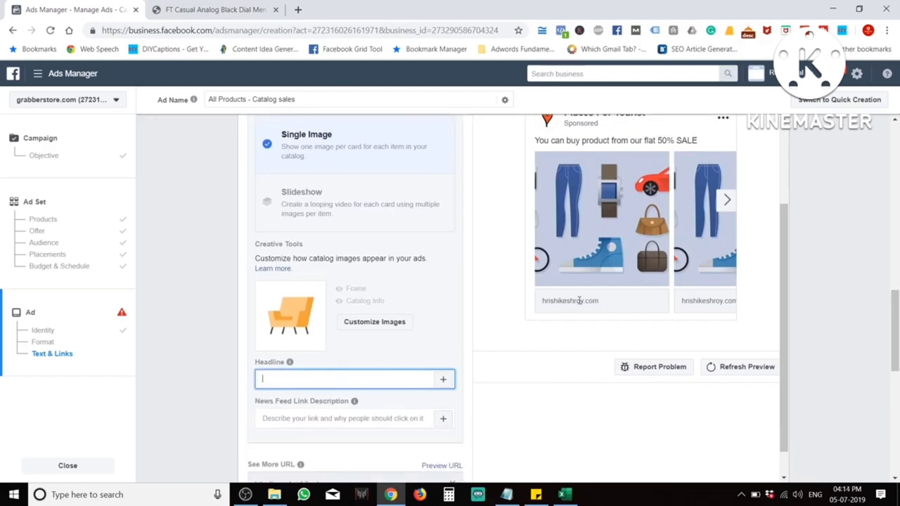
{"action": "left_click", "coordinate": [443, 379]}
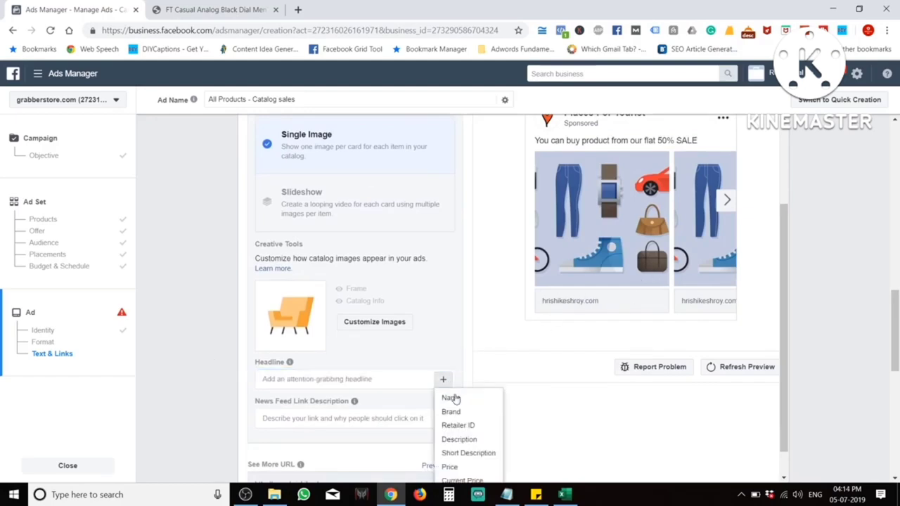
{"action": "left_click", "coordinate": [452, 397]}
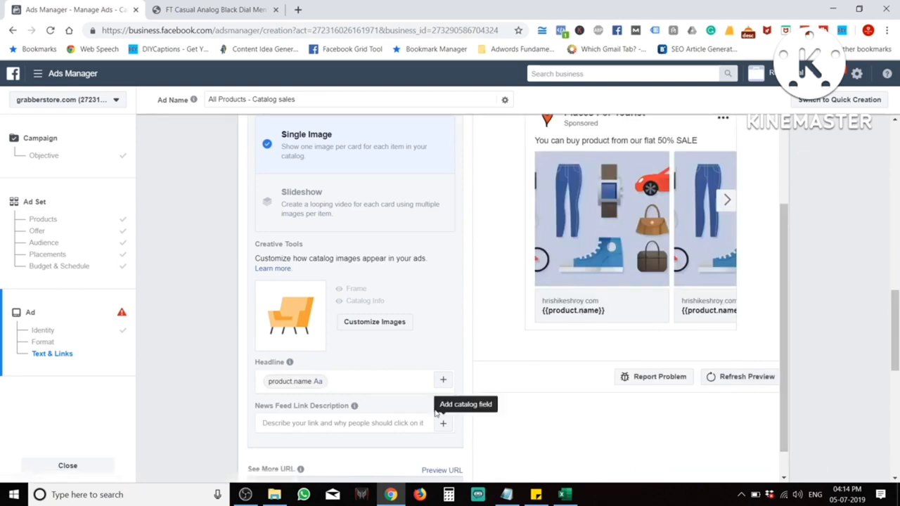
Step: Set the News Feed Link Description of the catalog cards to the Price catalog field
{"action": "left_click", "coordinate": [301, 420]}
{"action": "left_click", "coordinate": [443, 423]}
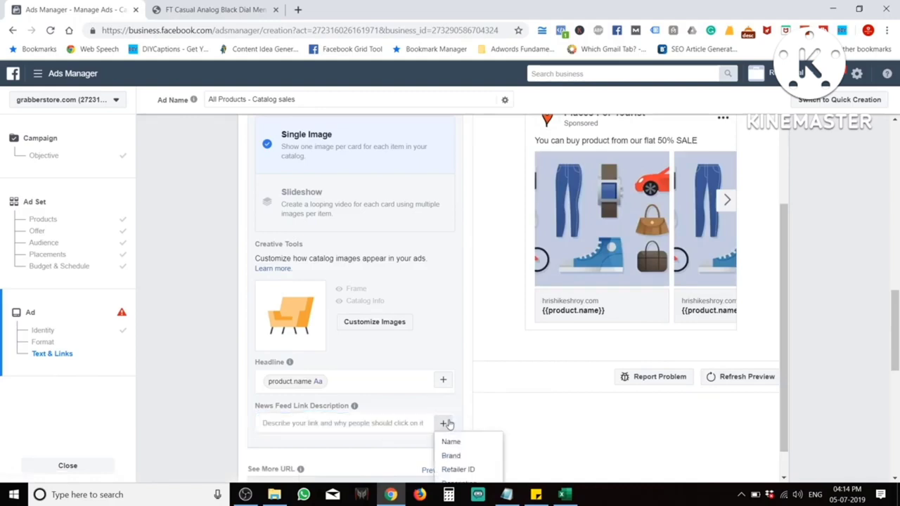
{"action": "scroll", "coordinate": [790, 295], "scroll_direction": "down", "scroll_amount": 1}
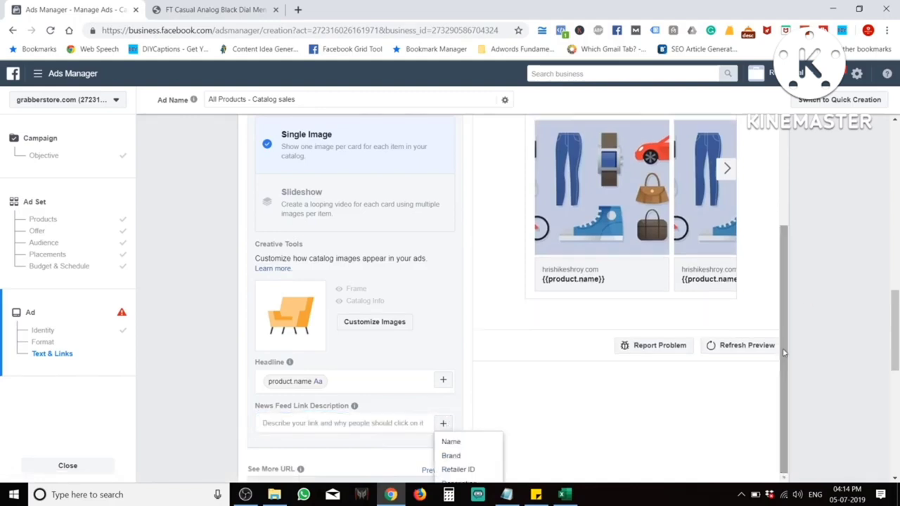
{"action": "left_click_drag", "start_coordinate": [894, 323], "coordinate": [895, 344]}
{"action": "left_click", "coordinate": [443, 309]}
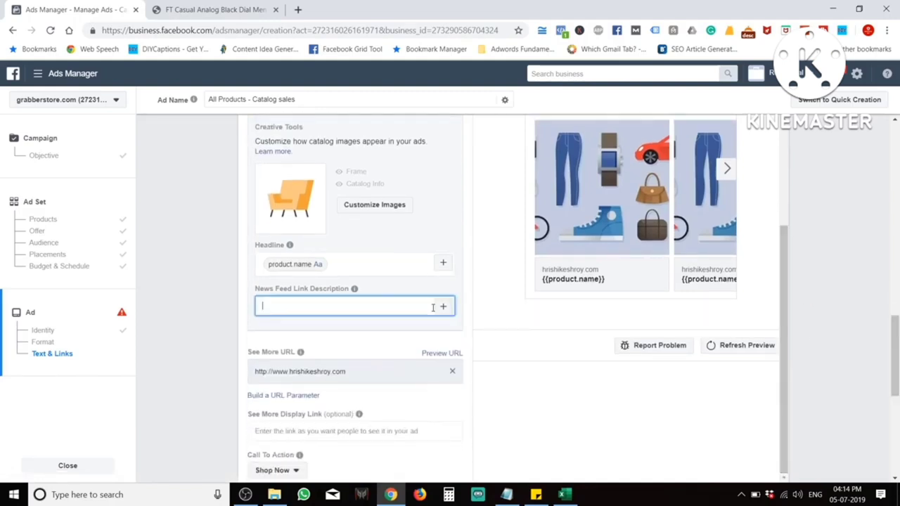
{"action": "left_click", "coordinate": [443, 308]}
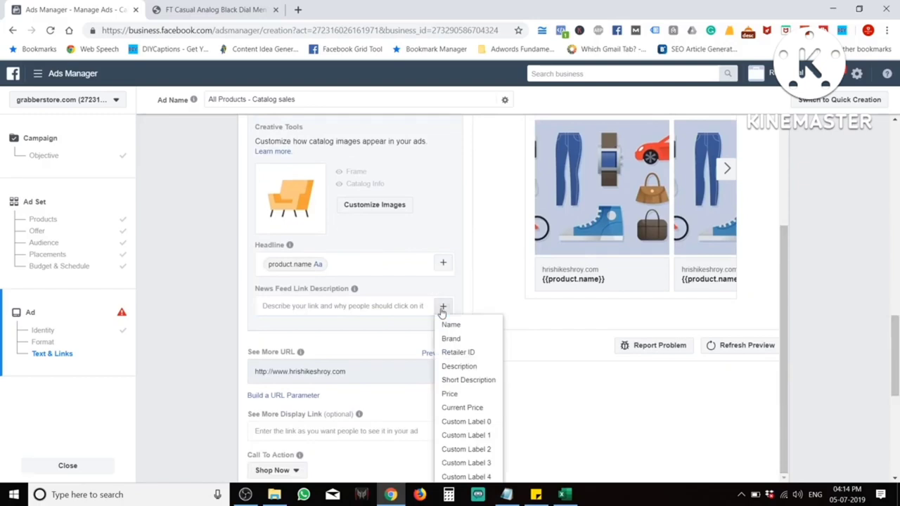
{"action": "left_click", "coordinate": [449, 393]}
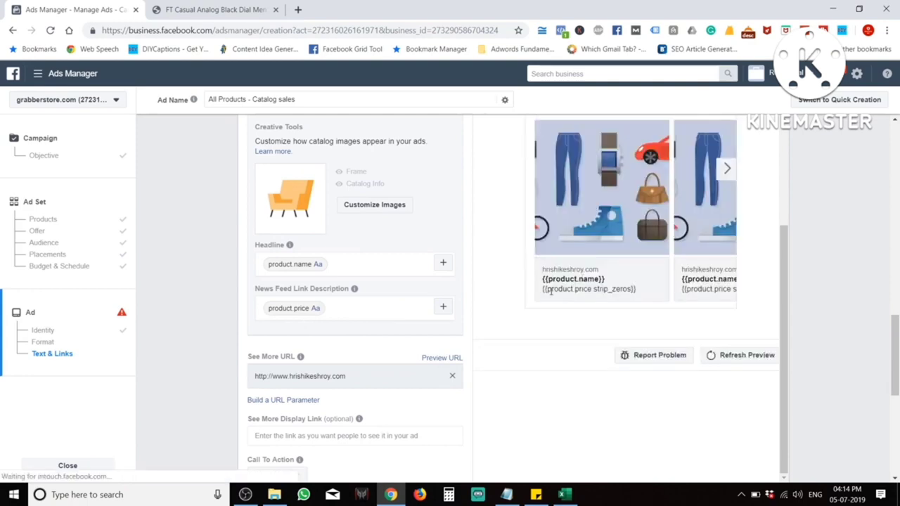
Step: Enter flikart.com as the See More Display Link of the carousel ad
{"action": "left_click", "coordinate": [300, 436]}
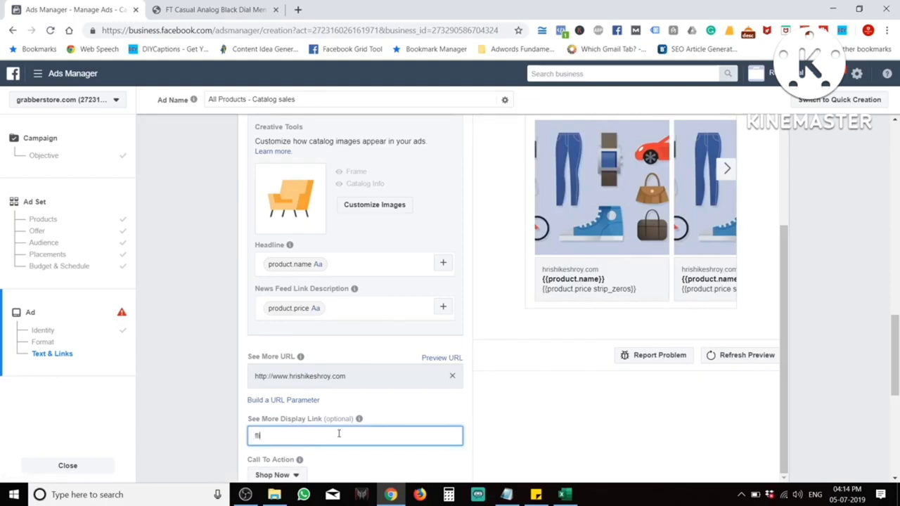
{"action": "type", "text": "flikart"}
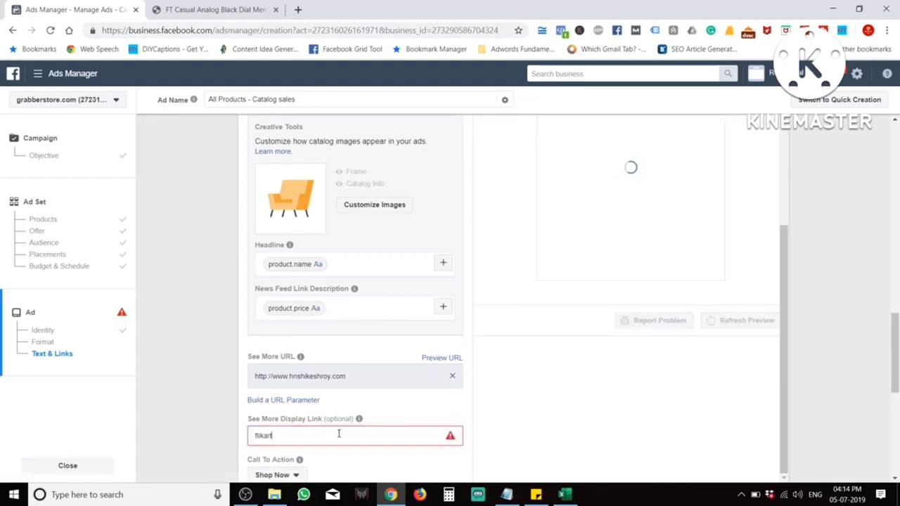
{"action": "type", "text": ".com"}
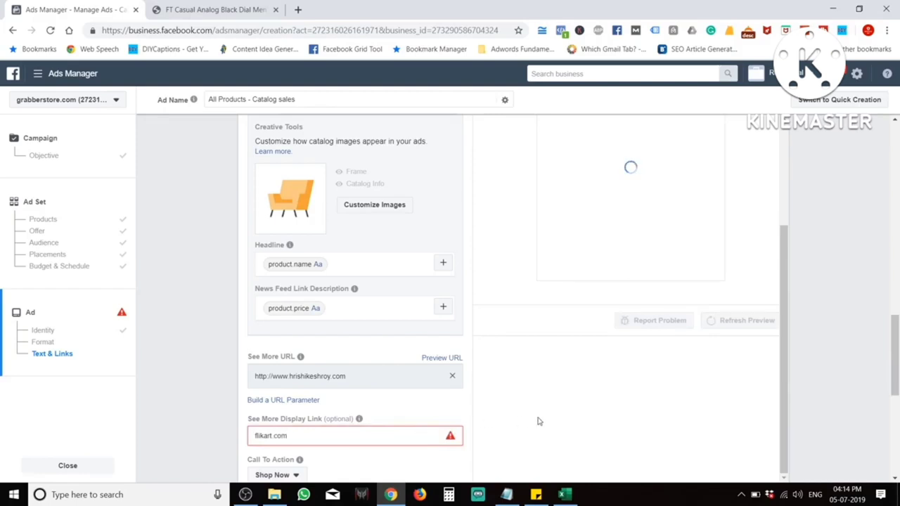
{"action": "left_click", "coordinate": [401, 445]}
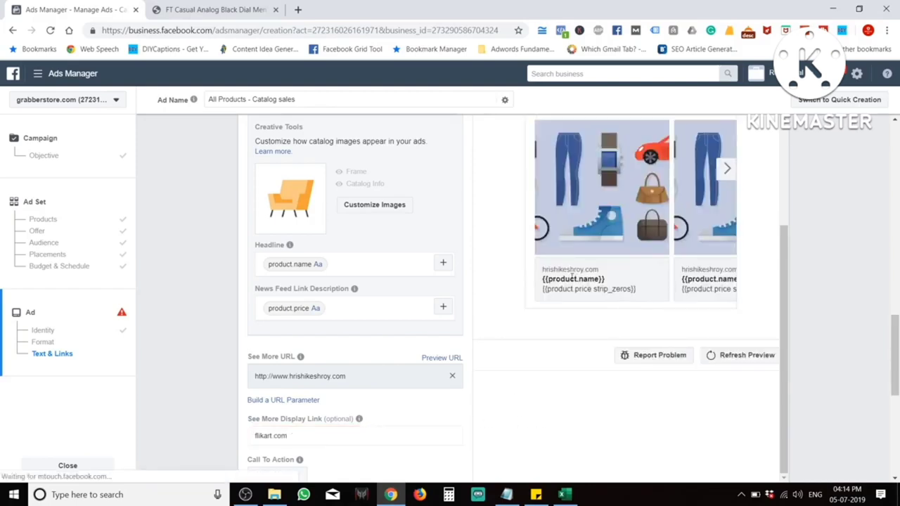
Step: Clear the See More URL, and review the remaining call-to-action, deep link, app and language settings through to the ad confirmation
{"action": "triple_click", "coordinate": [367, 376]}
{"action": "key", "text": "BackSpace"}
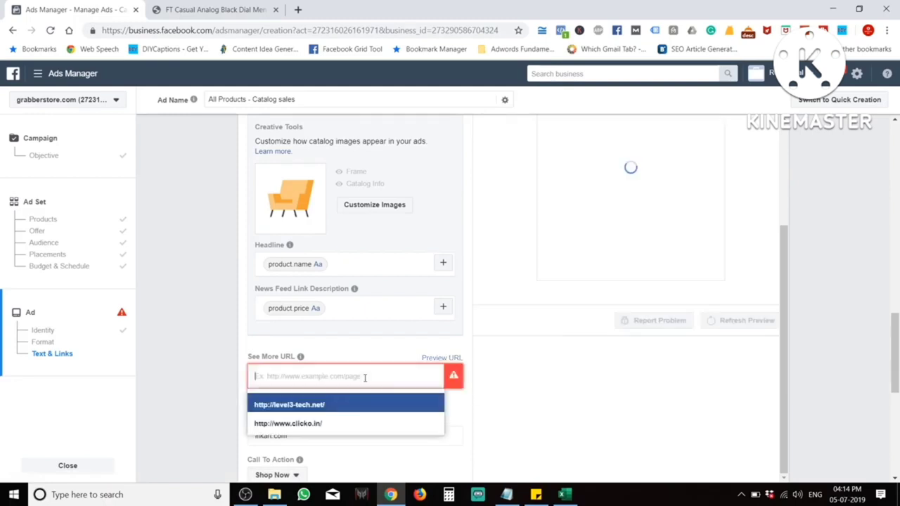
{"action": "left_click", "coordinate": [235, 383]}
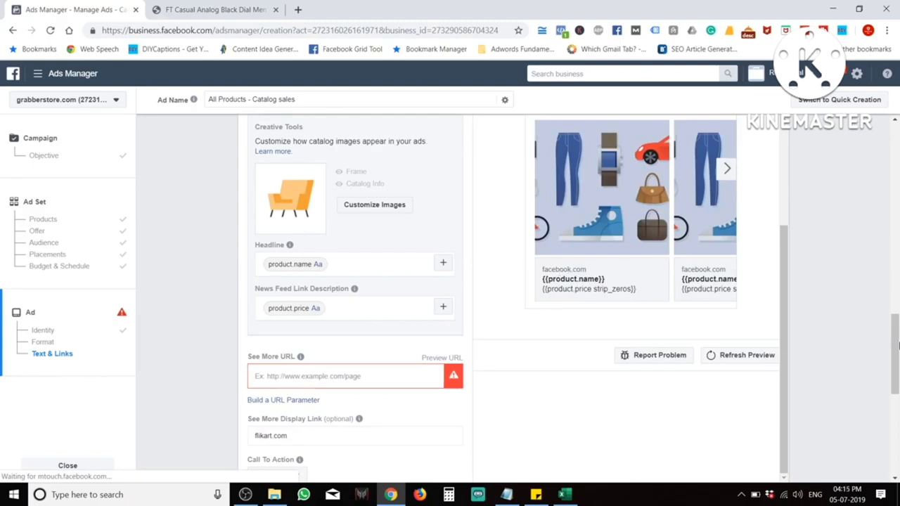
{"action": "scroll", "coordinate": [894, 345], "scroll_direction": "down", "scroll_amount": 3}
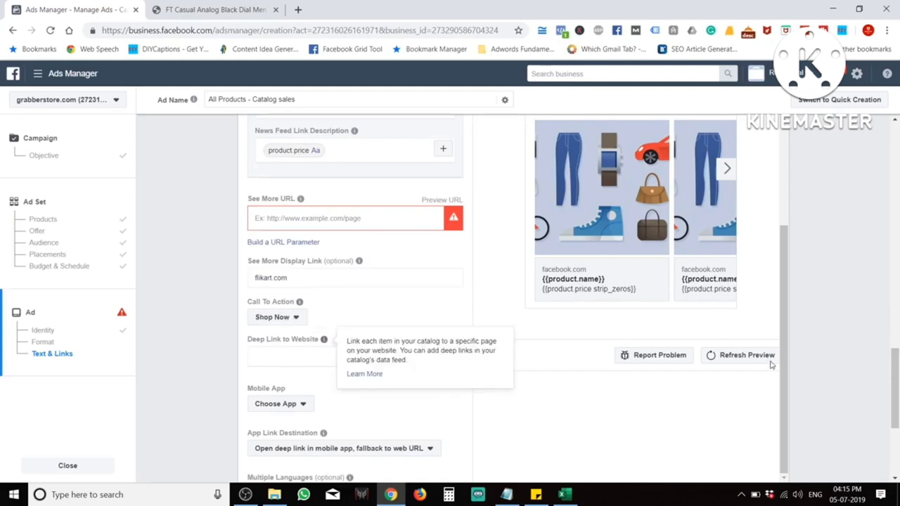
{"action": "scroll", "coordinate": [895, 420], "scroll_direction": "down", "scroll_amount": 4}
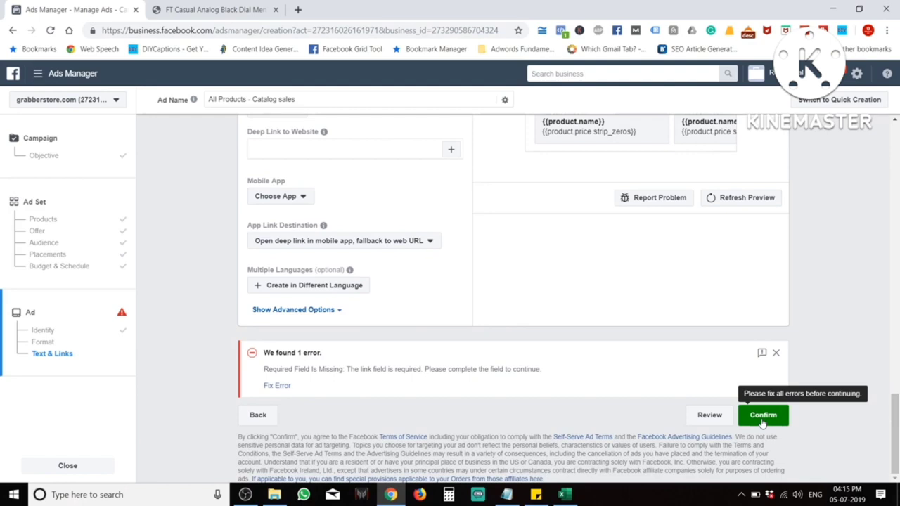
Step: Switch to the FT Casual Analog watch's product page, check its connection security information and look through the product details and images
{"action": "left_click", "coordinate": [211, 9]}
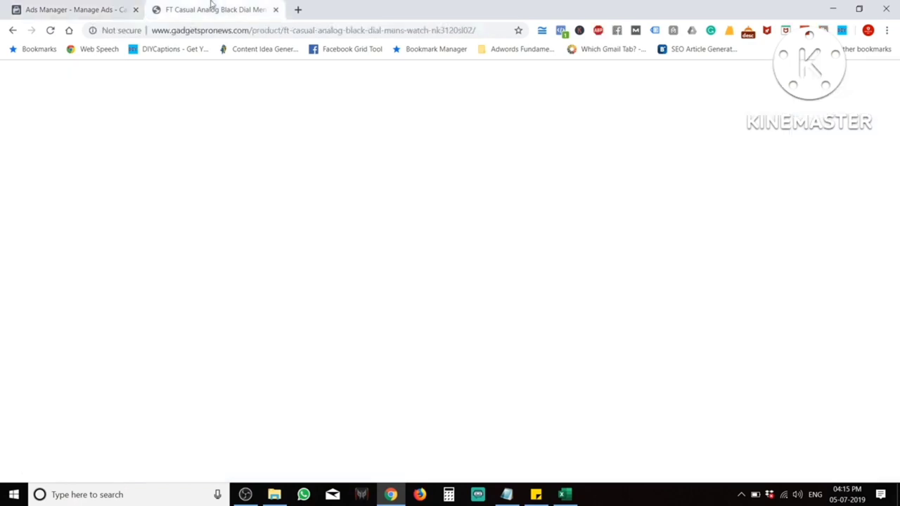
{"action": "left_click", "coordinate": [121, 30]}
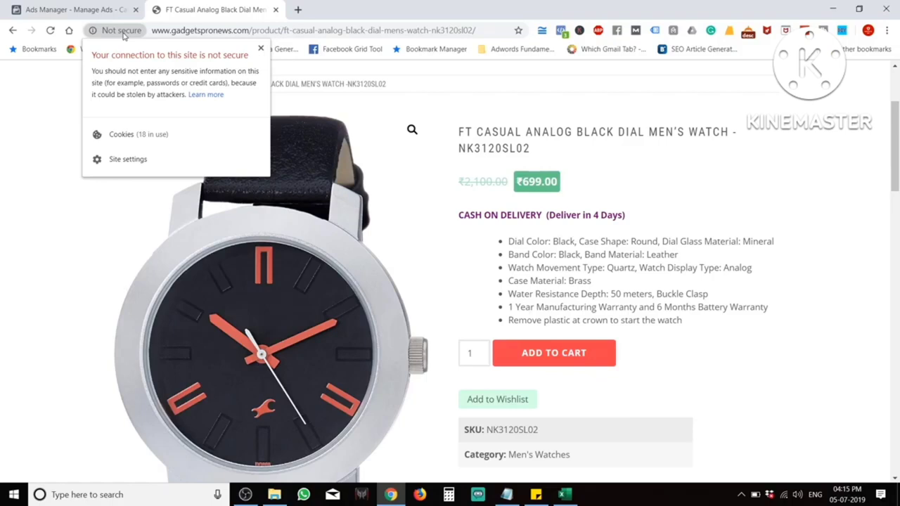
{"action": "left_click", "coordinate": [69, 213]}
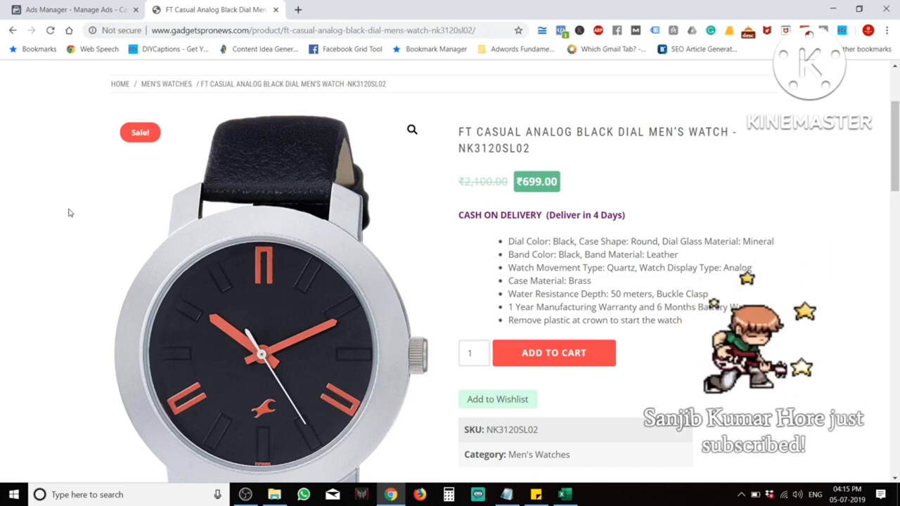
{"action": "scroll", "coordinate": [897, 140], "scroll_direction": "down", "scroll_amount": 1}
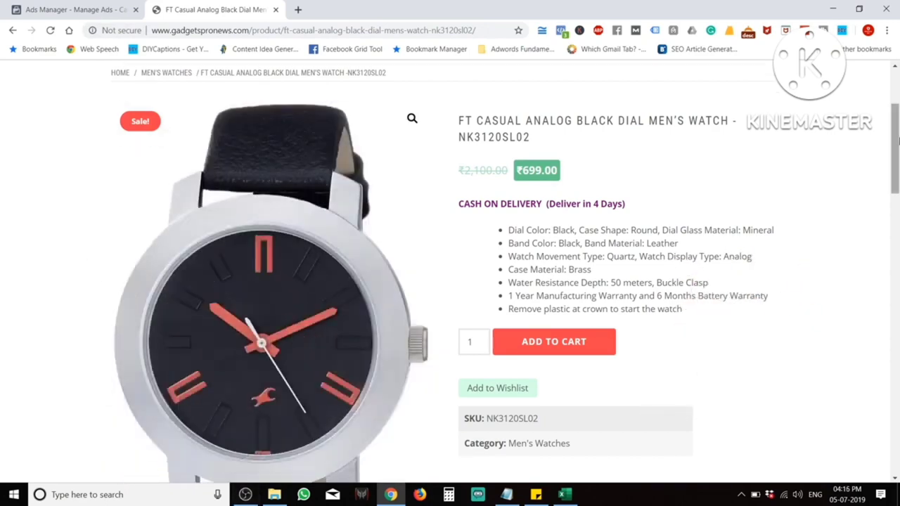
{"action": "left_click_drag", "start_coordinate": [898, 141], "coordinate": [897, 217]}
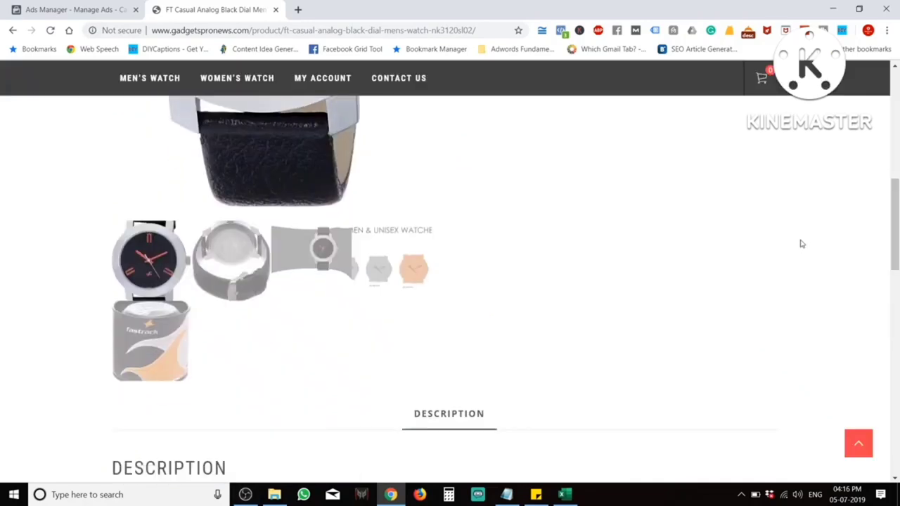